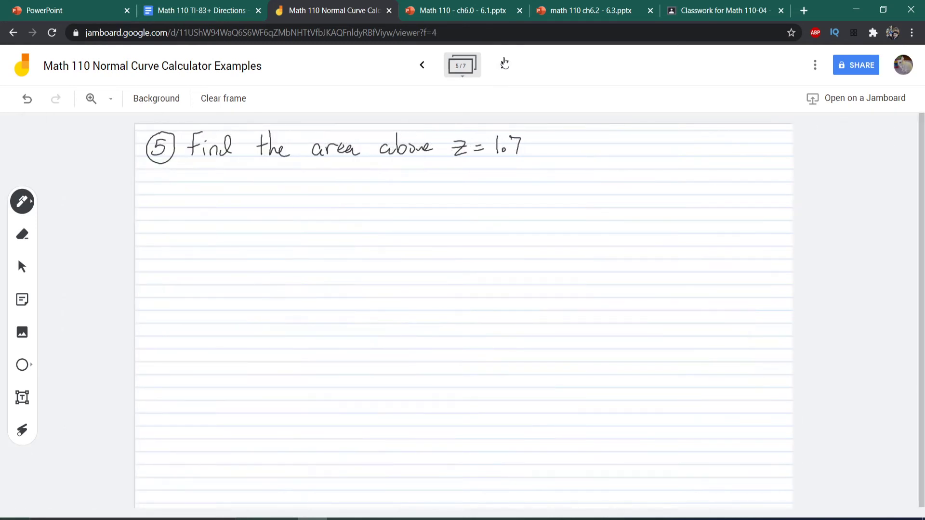
Sketch a bell curve on frame 5 with 0 and 1.7 marked, and shade the area above 1.7
drag(167, 271, 363, 273)
drag(281, 281, 330, 289)
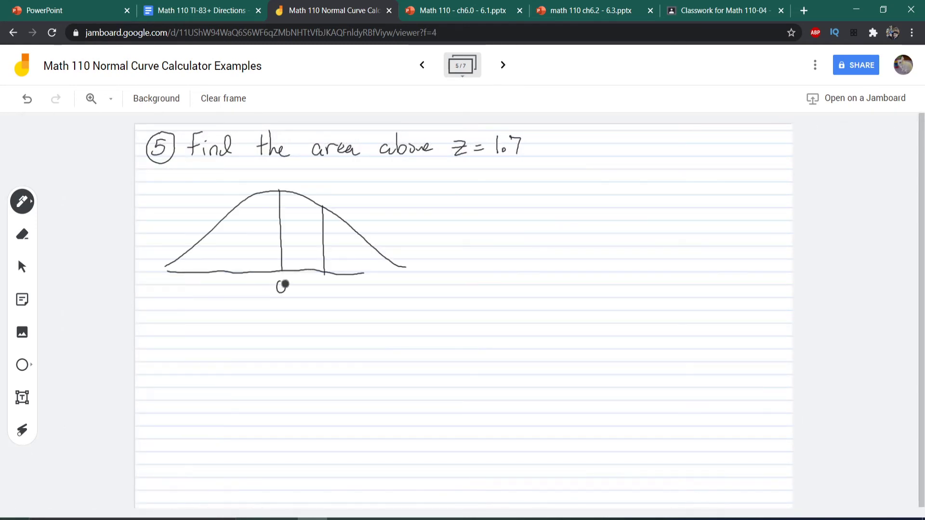
click(321, 290)
mouse_move(340, 222)
mouse_down()
mouse_move(366, 270)
mouse_move(405, 270)
mouse_up()
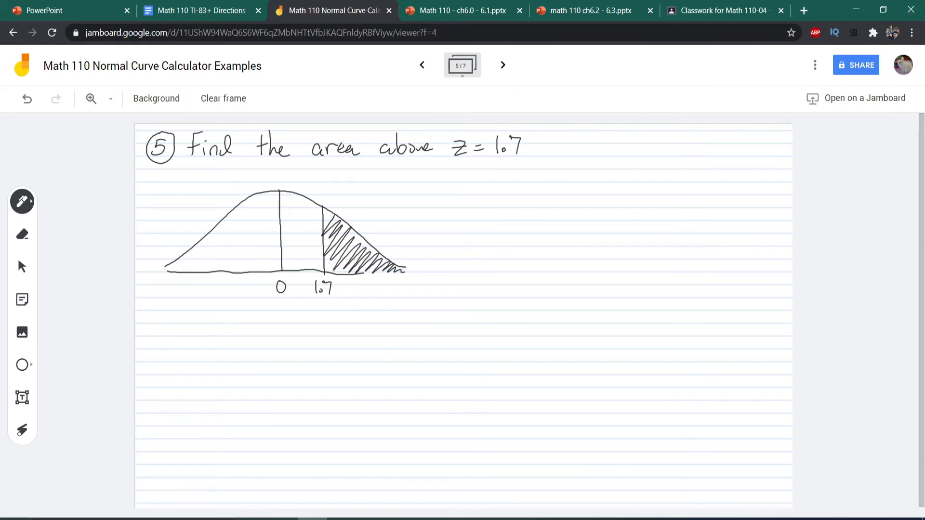
Label 1.7 as the lower limit and write ∞, 9999999 and "upper limit" under the curve's upper tail
mouse_move(317, 315)
mouse_down()
mouse_move(320, 302)
mouse_move(289, 337)
mouse_move(361, 331)
mouse_up()
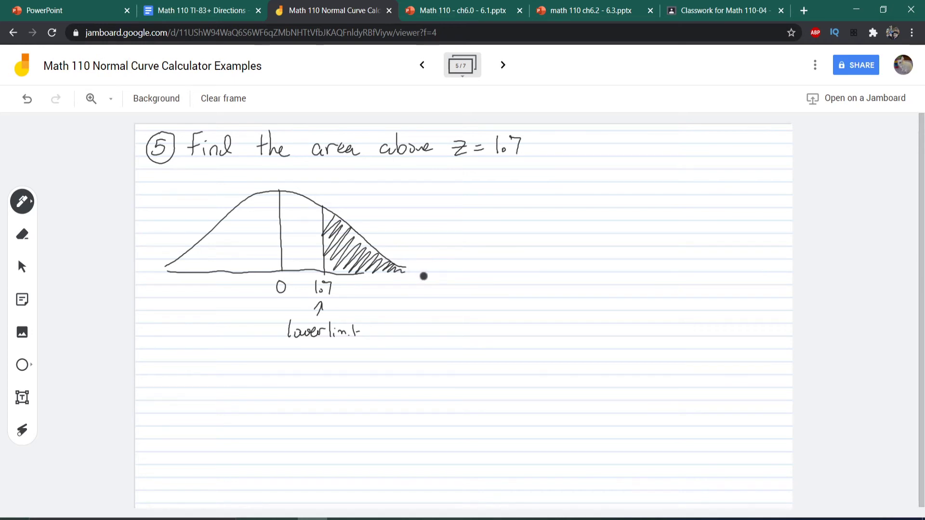
mouse_move(406, 284)
mouse_down()
mouse_move(402, 310)
mouse_move(461, 311)
mouse_up()
drag(395, 325, 430, 332)
drag(433, 321, 453, 330)
drag(460, 318, 468, 321)
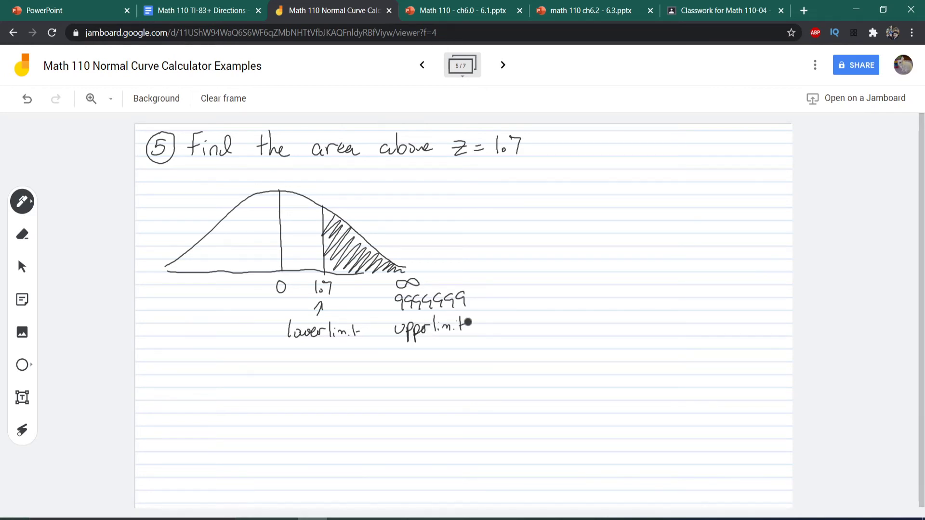
Write normalcdf(1.7, 99999999, 0, 1) = below the bell curve
mouse_move(163, 382)
mouse_down()
mouse_move(176, 401)
mouse_move(192, 388)
mouse_up()
mouse_move(194, 400)
mouse_down()
mouse_move(205, 389)
mouse_move(227, 401)
mouse_up()
drag(230, 376, 231, 402)
mouse_move(251, 389)
mouse_down()
mouse_move(252, 399)
mouse_move(268, 401)
mouse_up()
mouse_move(290, 380)
mouse_down()
mouse_move(296, 400)
mouse_move(307, 397)
mouse_up()
mouse_move(319, 380)
mouse_down()
mouse_move(328, 398)
mouse_move(358, 399)
mouse_up()
drag(415, 381, 414, 399)
drag(431, 382, 430, 399)
drag(447, 381, 453, 409)
mouse_move(476, 381)
mouse_down()
mouse_move(471, 392)
mouse_move(477, 381)
mouse_up()
mouse_move(491, 396)
mouse_down()
mouse_move(487, 410)
mouse_move(512, 387)
mouse_move(504, 400)
mouse_move(513, 407)
mouse_move(544, 387)
mouse_up()
Switch to the TI-83 Plus calculator and insert the normalcdf function from its distributions
key(alt+Tab)
click(651, 276)
click(733, 322)
click(750, 299)
click(761, 465)
Evaluate normalcdf with the arguments 1.7, 999999999, 0 and 1, and move the calculator off the work area
click(678, 439)
click(706, 462)
click(678, 392)
text(,9999999,0,1)=)
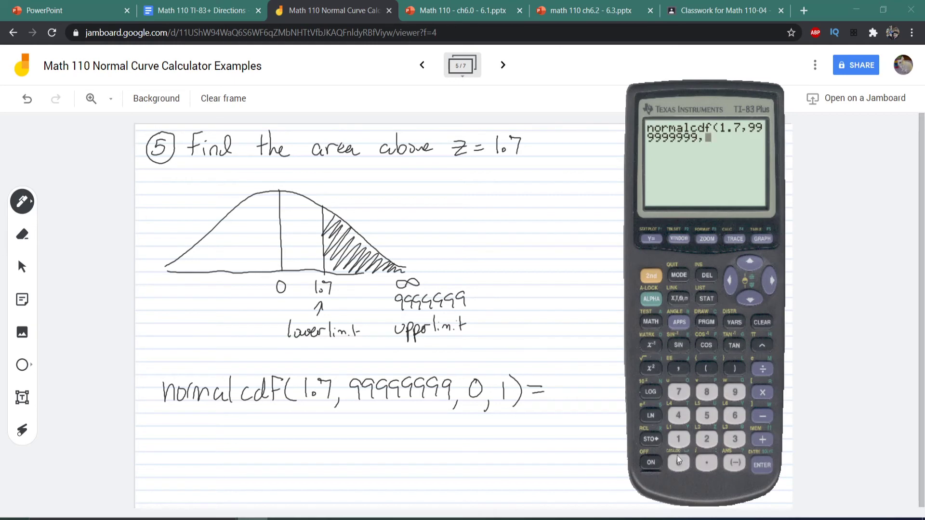
key(Return)
drag(699, 109, 760, 103)
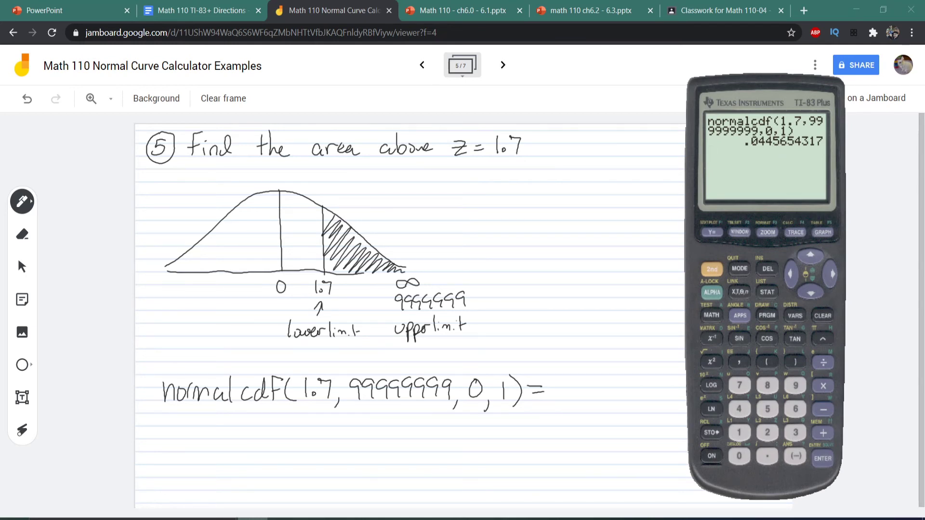
Write .0446 after the equals sign in Jamboard and 4.46% circled beneath it
click(565, 400)
drag(581, 381, 604, 391)
mouse_move(600, 380)
mouse_down()
mouse_move(600, 399)
mouse_move(622, 391)
mouse_up()
mouse_move(617, 380)
mouse_down()
mouse_move(617, 400)
mouse_move(629, 391)
mouse_up()
drag(593, 420, 597, 439)
click(608, 435)
drag(610, 422, 617, 443)
mouse_move(626, 420)
mouse_down()
mouse_move(625, 434)
mouse_move(638, 424)
mouse_up()
mouse_move(648, 418)
mouse_down()
mouse_move(637, 440)
mouse_move(647, 438)
mouse_up()
mouse_move(638, 411)
mouse_down()
mouse_move(609, 408)
mouse_move(629, 452)
mouse_up()
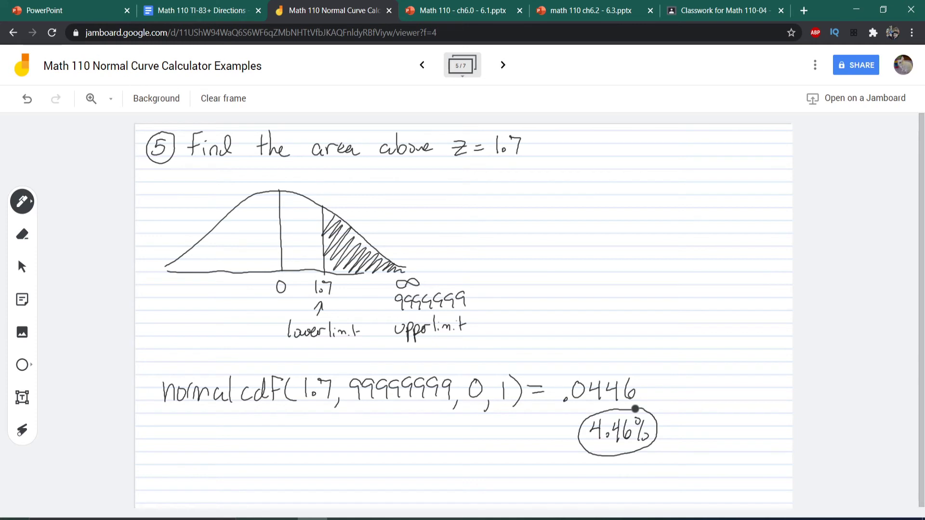
Go to frame 6, sketch a bell curve with 0 and 1.7 marked, and shade the area below 1.7
click(503, 64)
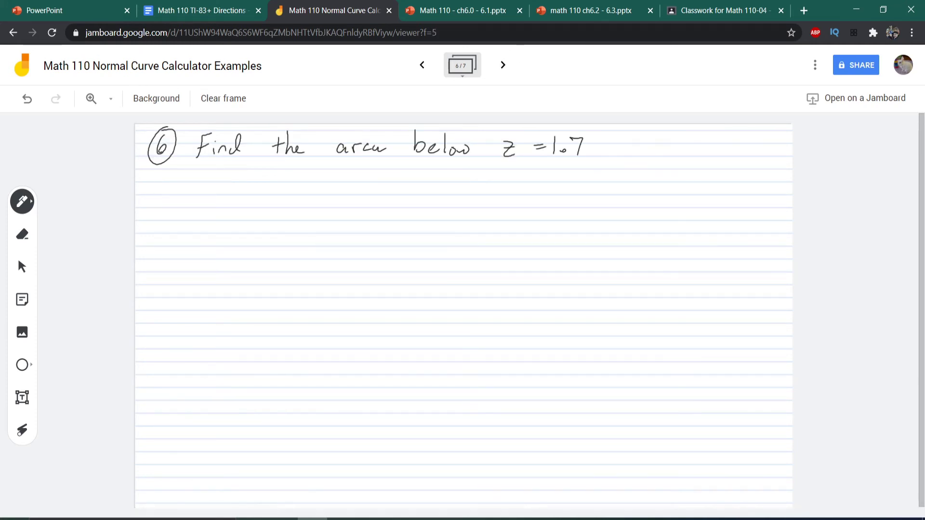
drag(171, 272, 431, 278)
drag(300, 180, 302, 288)
drag(347, 202, 356, 296)
click(347, 291)
mouse_move(350, 260)
mouse_down()
mouse_move(208, 263)
mouse_move(234, 226)
mouse_move(283, 188)
mouse_move(318, 233)
mouse_up()
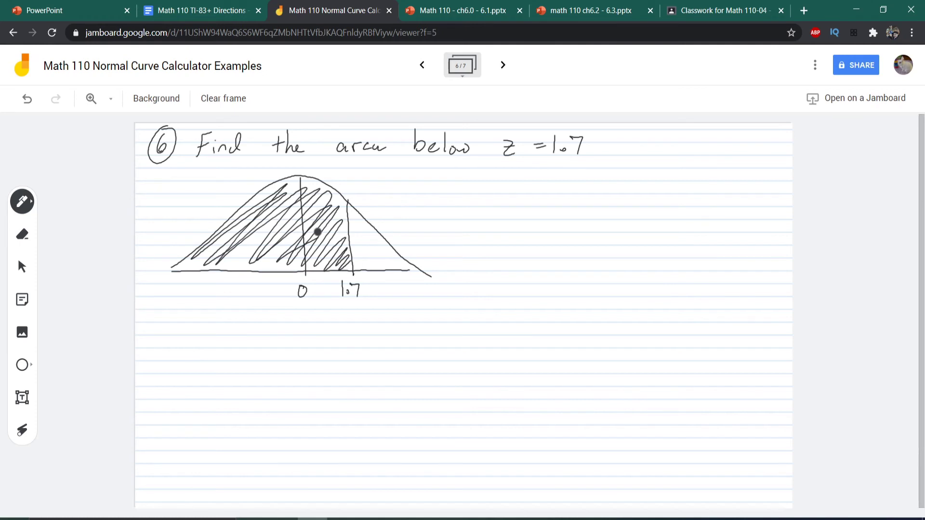
Label 1.7 as the upper limit and −∞, −9999999 as the lower limit, and write normalcdf(−99999999, 1.7, 0, 1) = below the curve
mouse_move(351, 305)
mouse_down()
mouse_move(363, 317)
mouse_move(358, 309)
mouse_move(432, 314)
mouse_up()
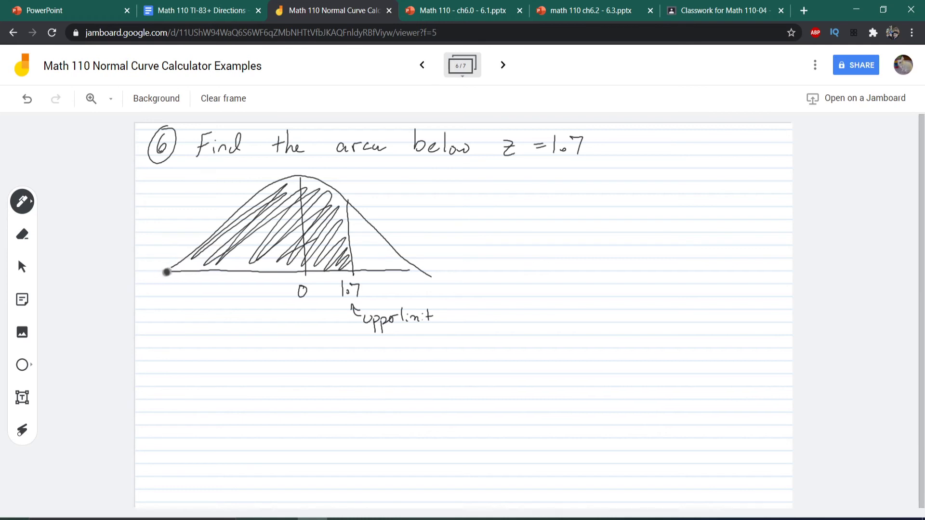
drag(146, 287, 165, 280)
drag(142, 311, 194, 316)
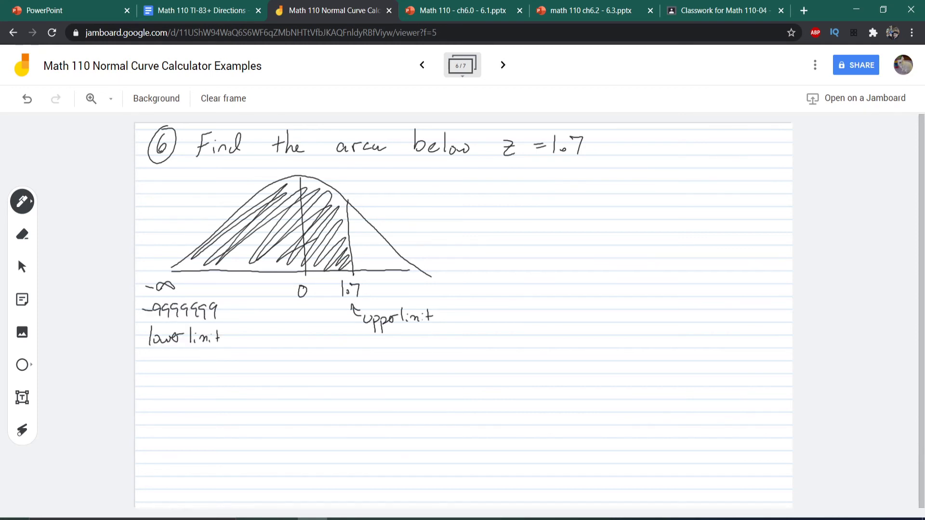
drag(179, 388, 189, 409)
mouse_move(196, 392)
mouse_down()
mouse_move(193, 400)
mouse_move(197, 391)
mouse_move(236, 407)
mouse_move(241, 384)
mouse_move(299, 407)
mouse_move(533, 389)
mouse_move(531, 413)
mouse_move(582, 404)
mouse_up()
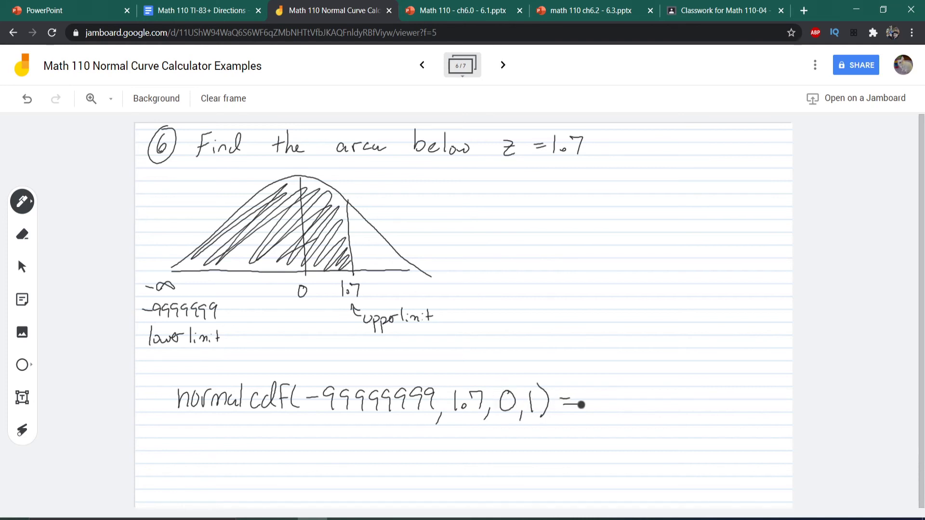
Bring up the TI-83 Plus calculator, clear the previous calculation and insert the normalcdf function
click(252, 519)
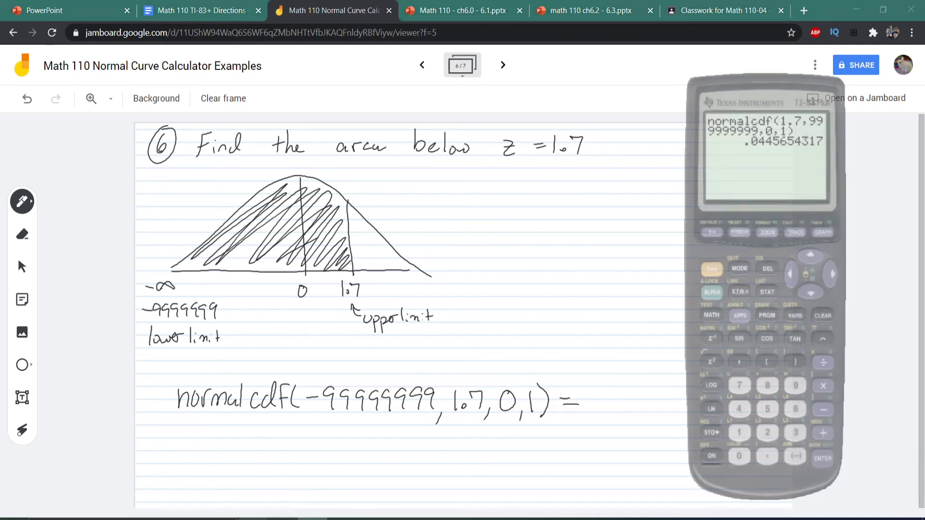
click(819, 319)
click(712, 269)
click(794, 320)
click(810, 292)
click(823, 458)
click(795, 455)
click(795, 385)
triple_click(795, 385)
triple_click(795, 385)
click(740, 362)
click(739, 432)
click(768, 455)
click(739, 385)
click(739, 362)
click(739, 456)
click(739, 362)
click(739, 432)
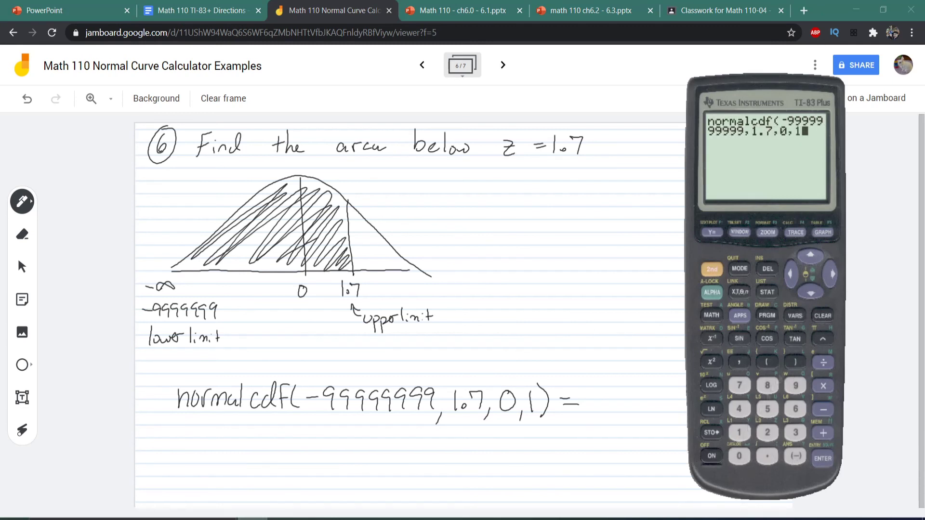
click(795, 361)
click(823, 458)
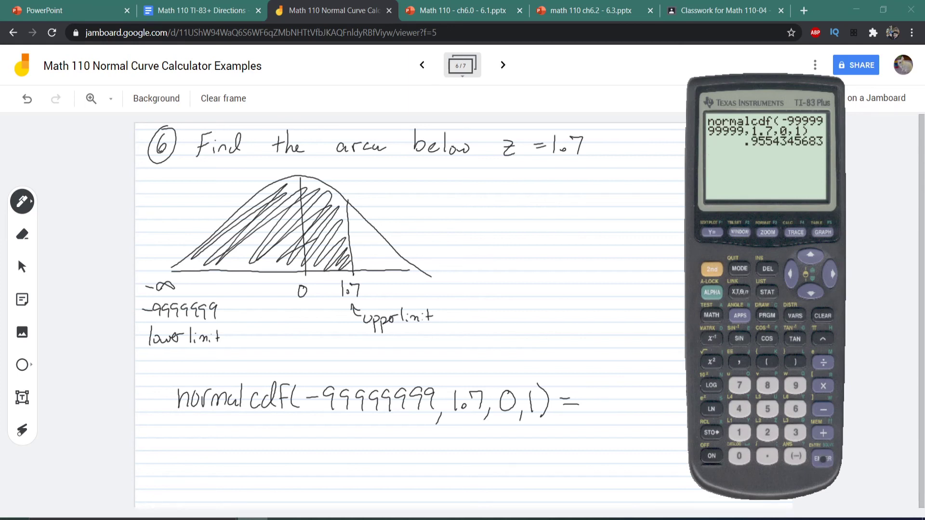
Return to Jamboard and write .9554 after the equals sign, with its percentage equivalent beneath it
click(253, 519)
click(596, 409)
mouse_move(612, 391)
mouse_down()
mouse_move(611, 409)
mouse_move(627, 391)
mouse_move(630, 409)
mouse_move(660, 401)
mouse_up()
drag(656, 389, 657, 405)
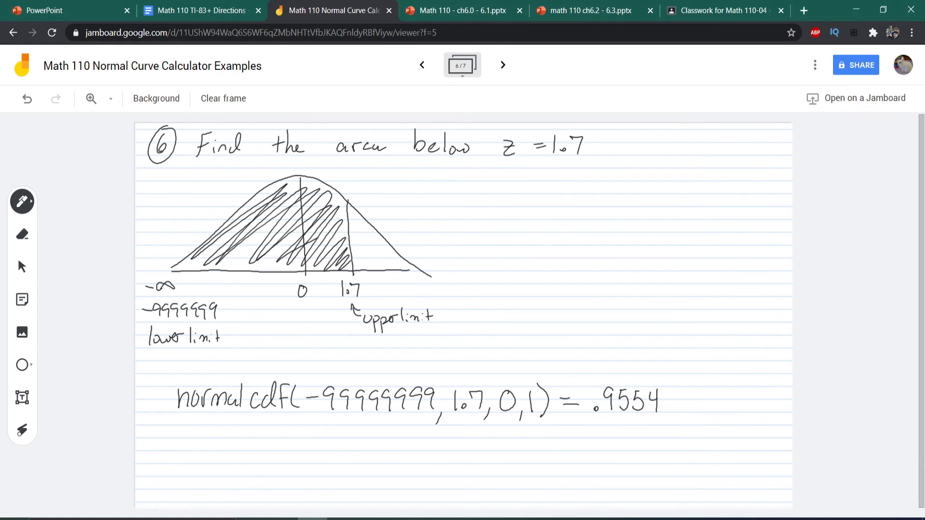
mouse_move(624, 437)
mouse_down()
mouse_move(616, 456)
mouse_move(661, 448)
mouse_up()
click(629, 454)
mouse_move(658, 439)
mouse_down()
mouse_move(658, 460)
mouse_move(680, 462)
mouse_up()
mouse_move(674, 425)
mouse_down()
mouse_move(605, 477)
mouse_move(695, 422)
mouse_up()
Go to frame 7 and sketch a bell curve with its centre line labelled 0
click(502, 65)
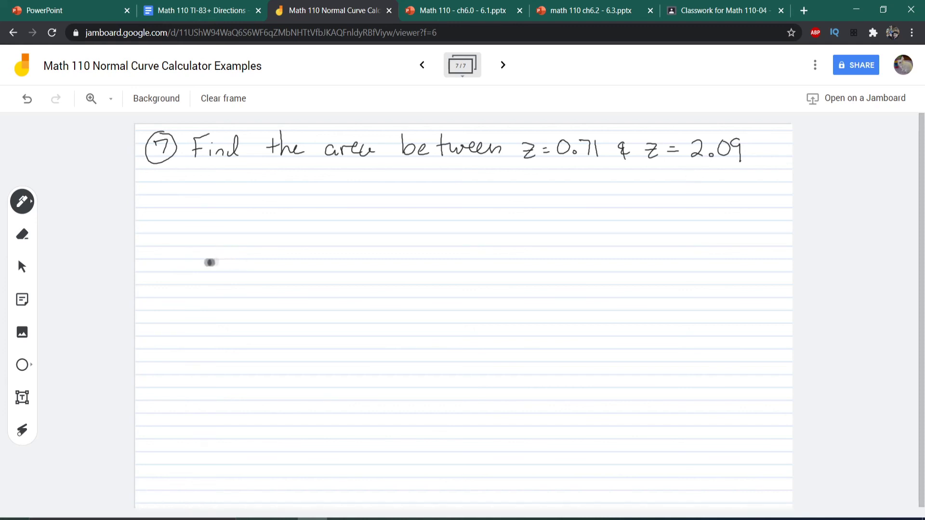
drag(197, 274, 396, 272)
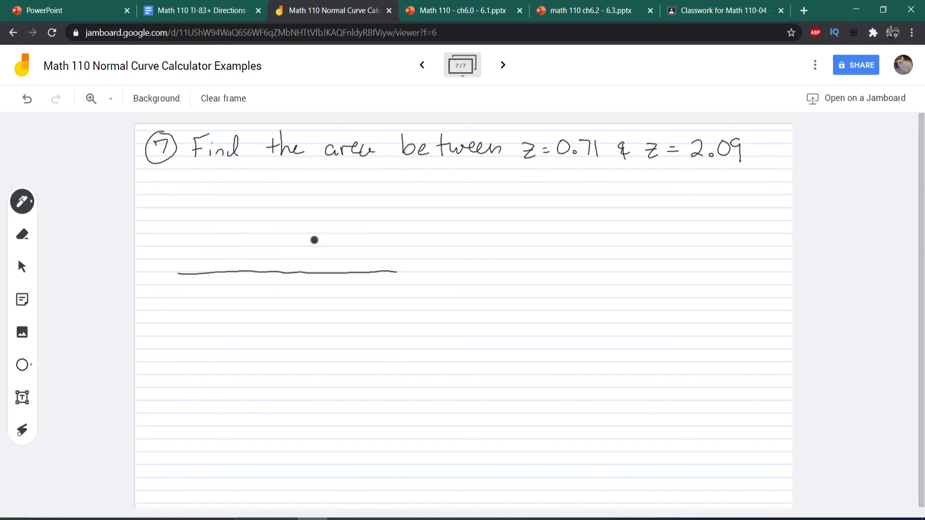
mouse_move(177, 269)
mouse_down()
mouse_move(290, 181)
mouse_move(361, 227)
mouse_move(398, 271)
mouse_up()
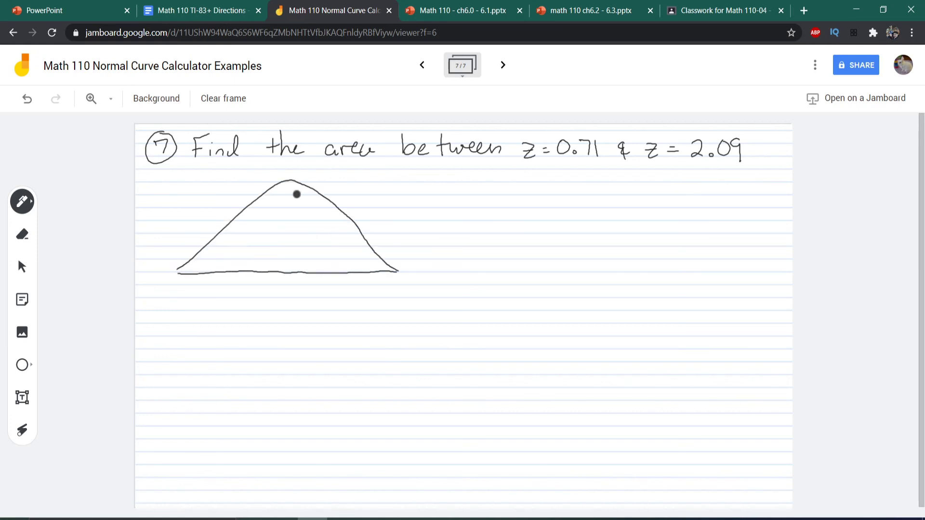
drag(290, 181, 290, 290)
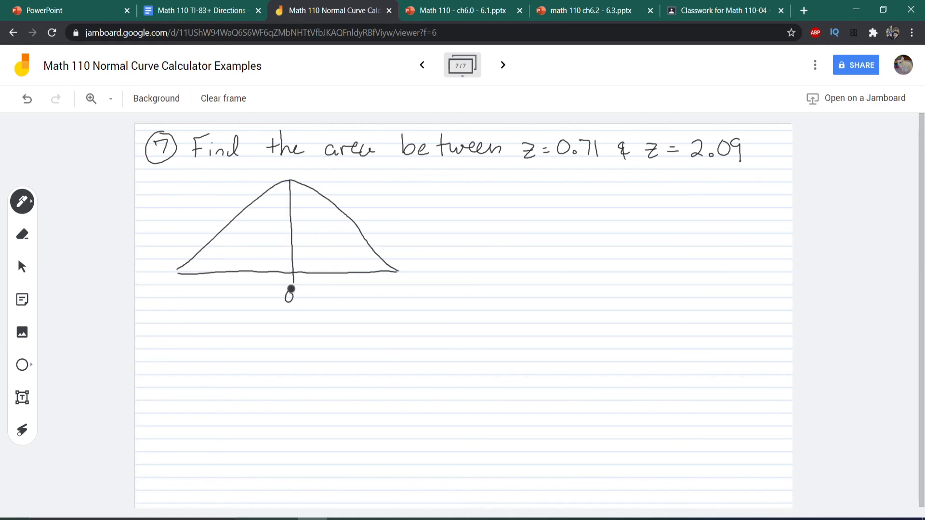
Mark 0.71 and 2.09 with vertical lines on the bell curve and shade the area between them
mouse_move(310, 189)
mouse_down()
mouse_move(315, 272)
mouse_move(306, 281)
mouse_move(321, 286)
mouse_up()
mouse_move(361, 232)
mouse_down()
mouse_move(362, 296)
mouse_move(371, 286)
mouse_move(380, 297)
mouse_up()
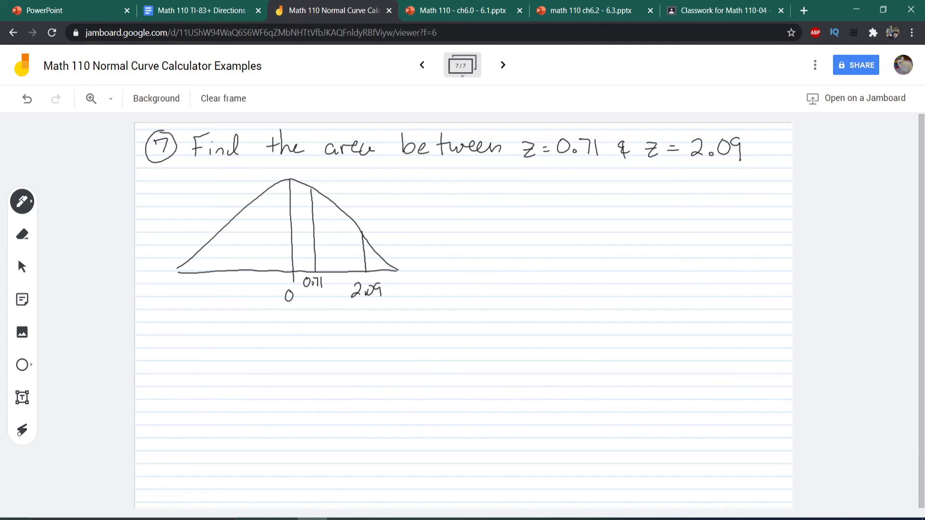
mouse_move(322, 223)
mouse_down()
mouse_move(340, 250)
mouse_move(366, 263)
mouse_up()
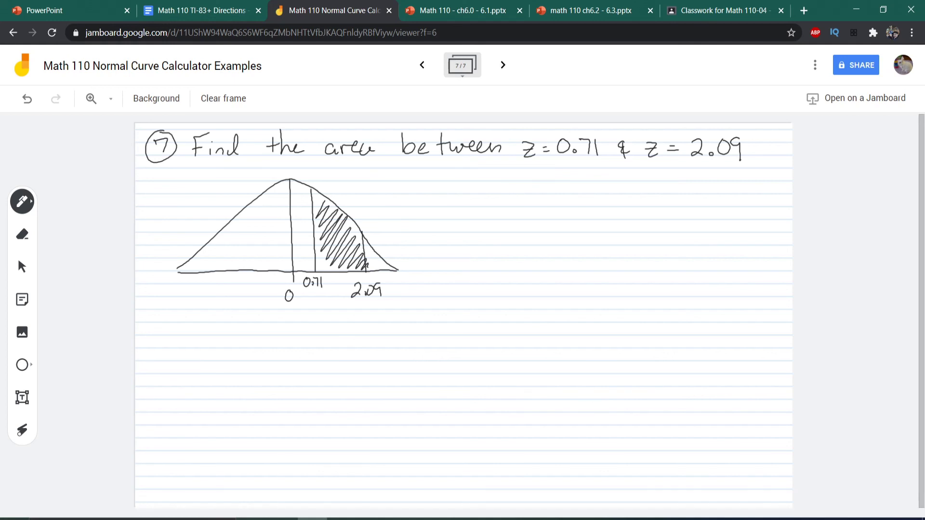
Write normalcdf(0.71, 2.09, 0, 1) = below the shaded curve
drag(185, 355, 207, 373)
drag(216, 359, 250, 374)
mouse_move(249, 348)
mouse_down()
mouse_move(250, 374)
mouse_move(268, 374)
mouse_up()
drag(279, 361, 281, 374)
mouse_move(294, 355)
mouse_down()
mouse_move(291, 374)
mouse_move(322, 354)
mouse_up()
drag(338, 355, 345, 374)
mouse_move(357, 352)
mouse_down()
mouse_move(358, 374)
mouse_move(392, 374)
mouse_up()
mouse_move(426, 355)
mouse_down()
mouse_move(426, 372)
mouse_move(452, 353)
mouse_up()
drag(464, 374, 462, 383)
drag(475, 353, 476, 374)
drag(484, 351, 485, 376)
drag(504, 362, 515, 368)
Switch to the TI-83 Plus calculator, clear its screen and insert a new normalcdf function
click(253, 519)
click(823, 316)
click(794, 314)
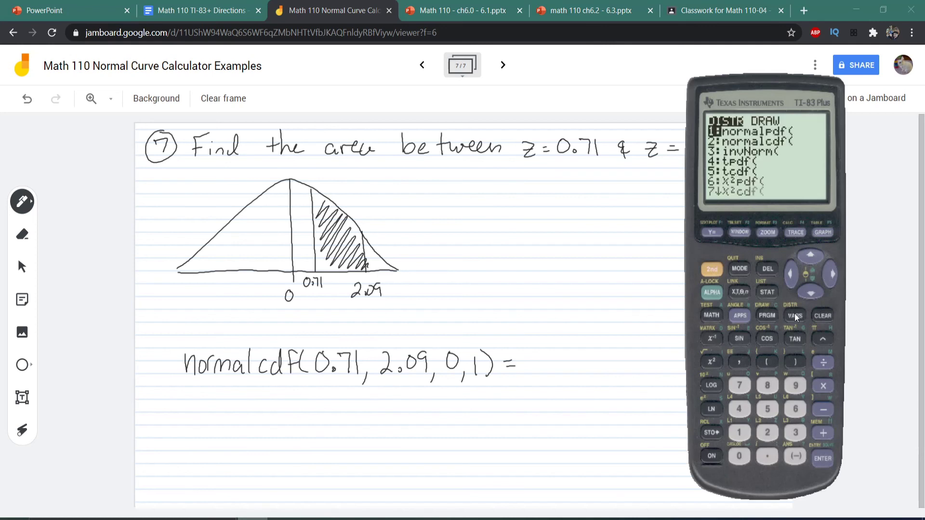
click(811, 290)
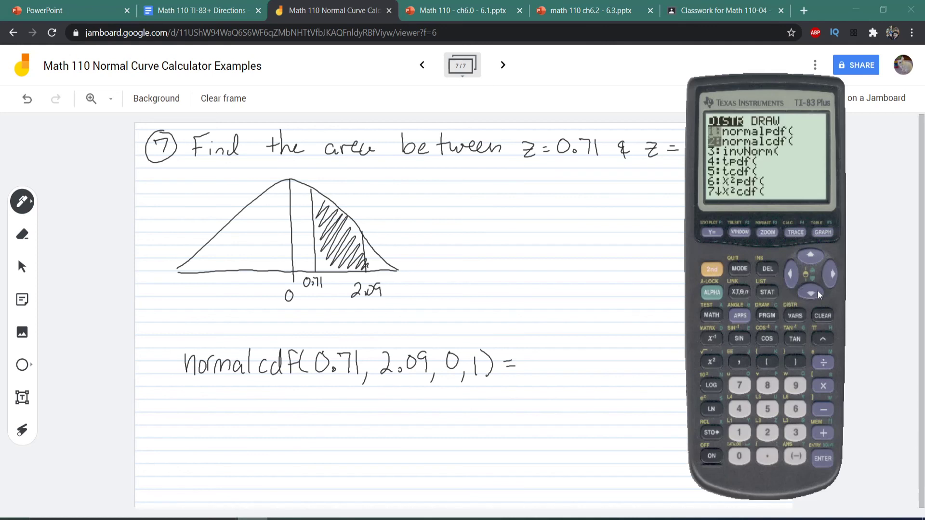
click(823, 459)
Enter 0.71, 2.09, 0 and 1 as the normalcdf arguments and evaluate the expression
click(740, 453)
click(767, 456)
click(740, 385)
click(740, 432)
click(740, 362)
click(765, 433)
text(.09,0,1))
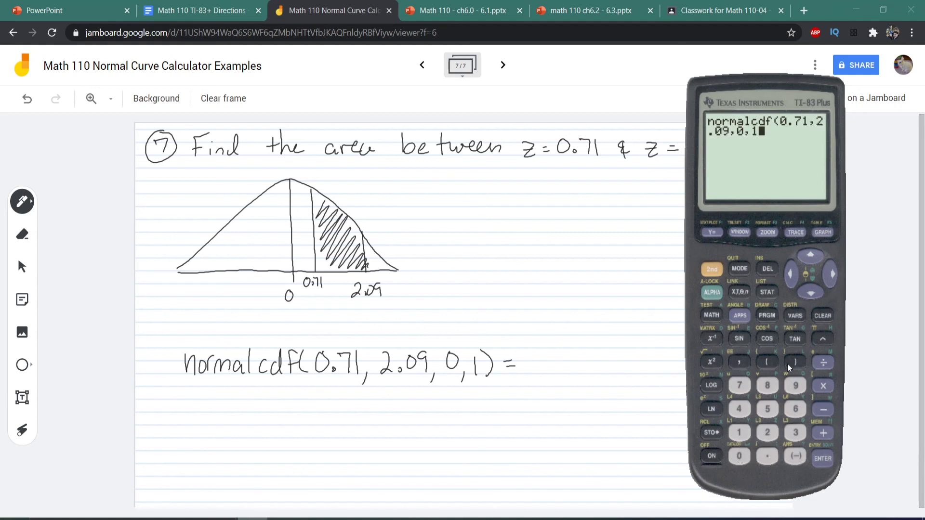
key(Return)
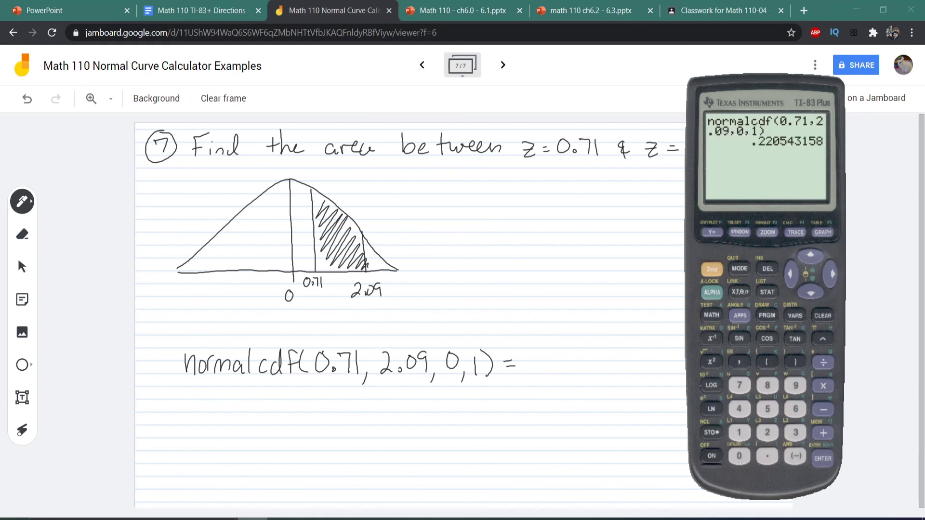
Write .2205 after the equals sign in Jamboard and 22.05% circled beneath it
click(536, 369)
drag(547, 359, 558, 368)
mouse_move(563, 357)
mouse_down()
mouse_move(573, 370)
mouse_move(580, 357)
mouse_up()
mouse_move(590, 356)
mouse_down()
mouse_move(591, 371)
mouse_move(604, 354)
mouse_up()
mouse_move(549, 399)
mouse_down()
mouse_move(567, 409)
mouse_move(623, 411)
mouse_move(603, 377)
mouse_move(640, 416)
mouse_move(627, 383)
mouse_up()
click(583, 409)
click(617, 393)
click(630, 409)
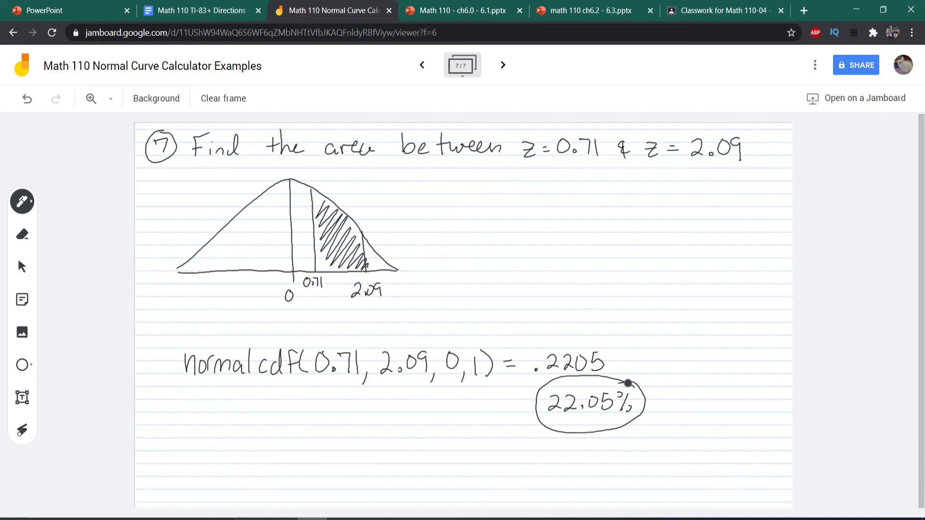